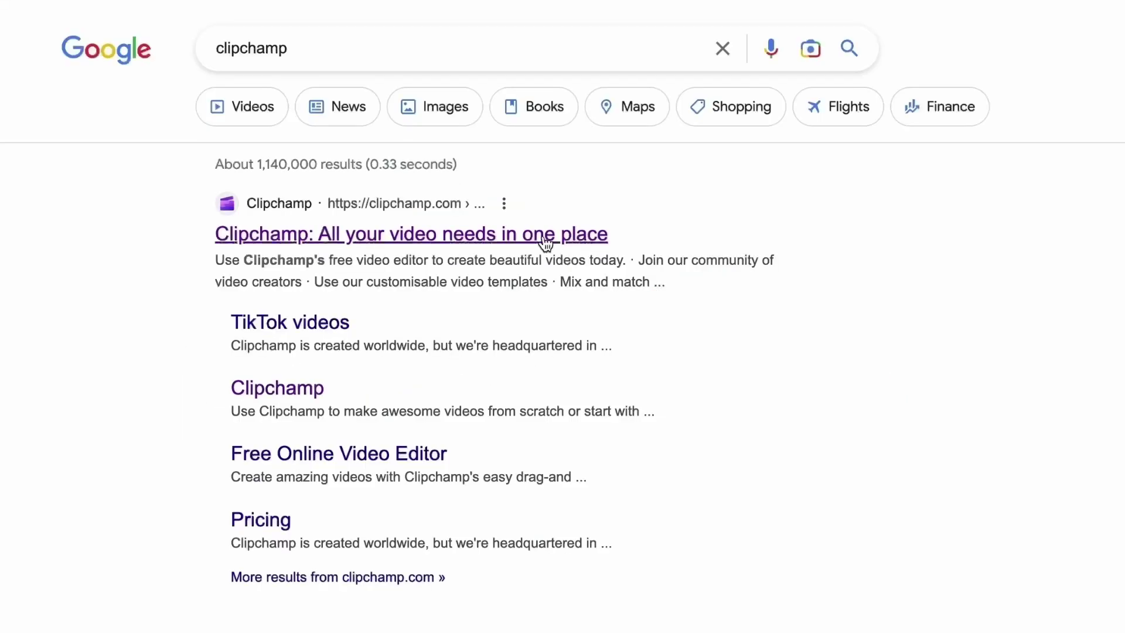
Go to the Clipchamp site from the Google results and sign in.
click(414, 234)
click(861, 59)
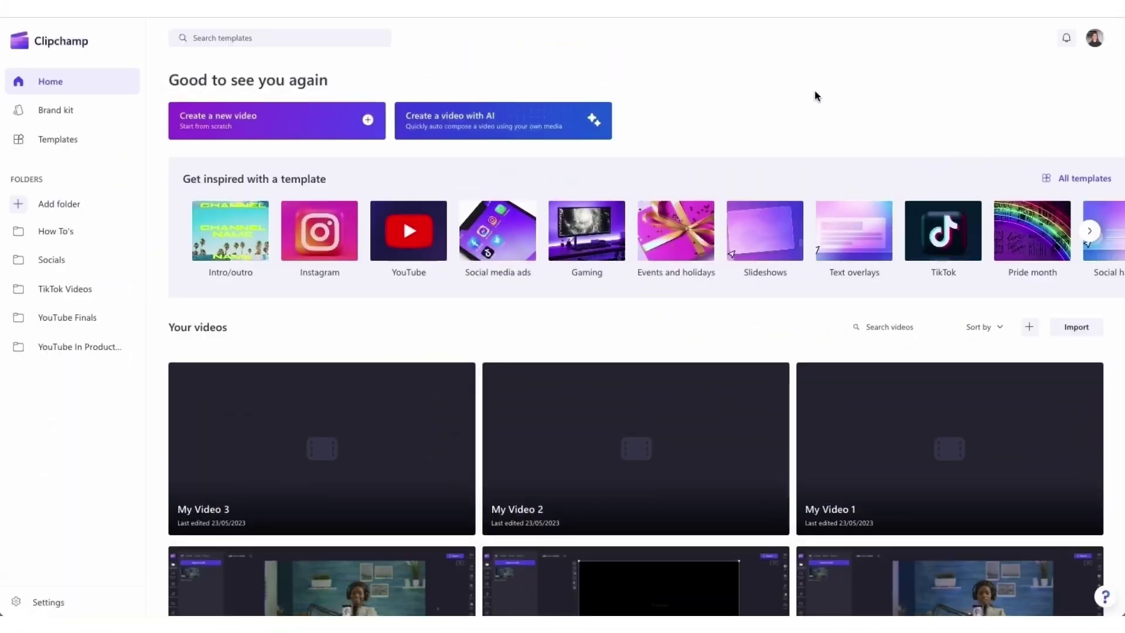
Create a new video project and import My GRWM video.mp4 from the Tutorial folder.
click(233, 116)
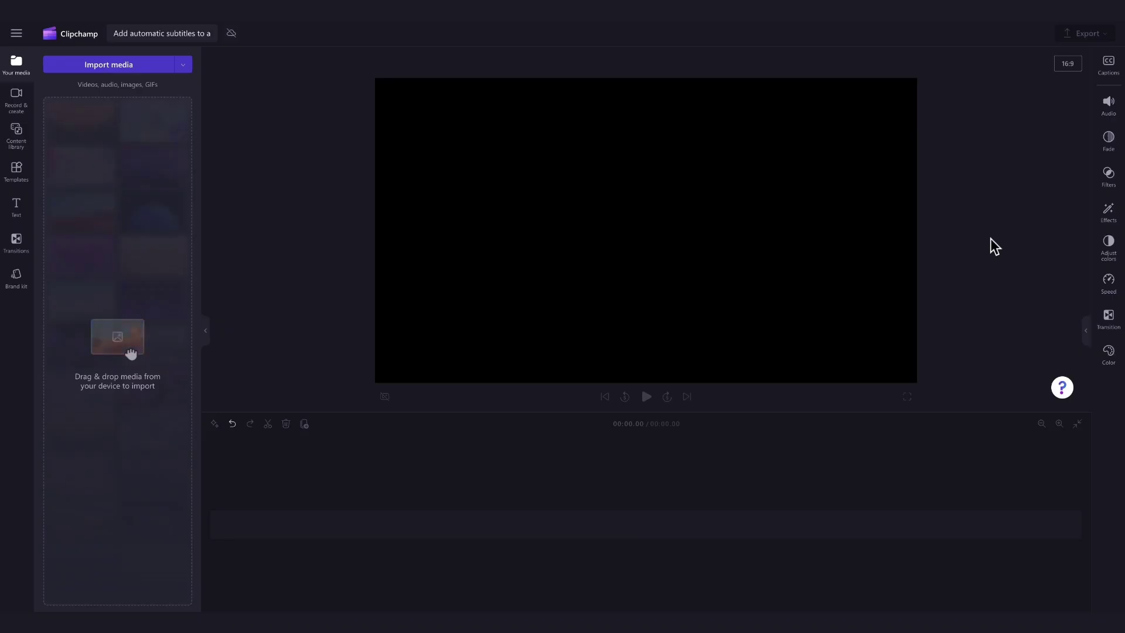
click(118, 69)
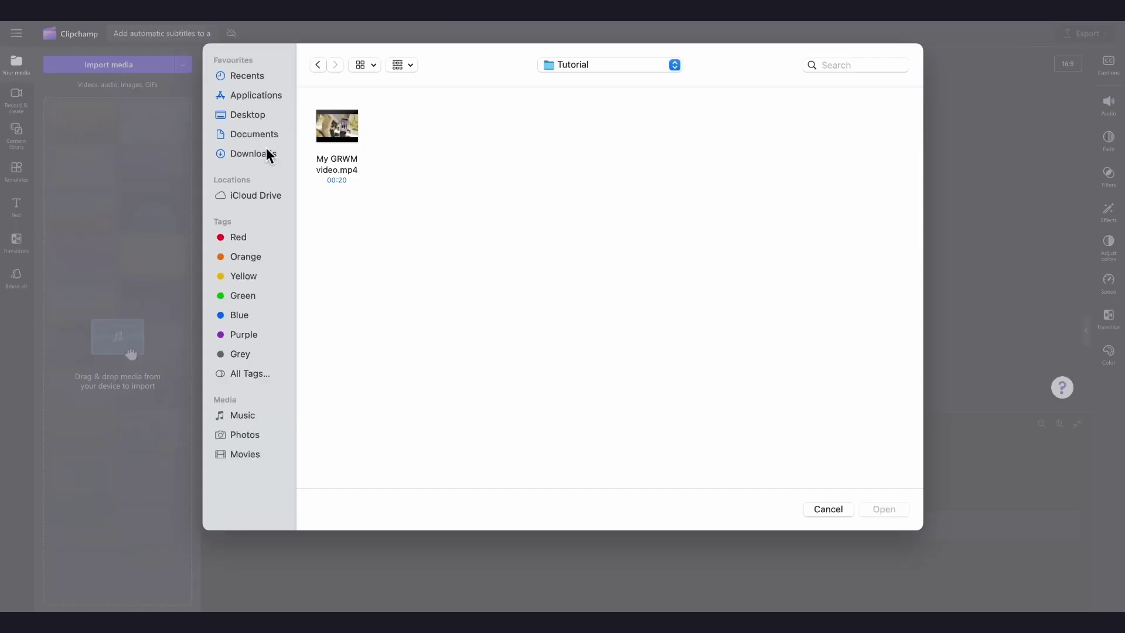
click(352, 138)
click(884, 510)
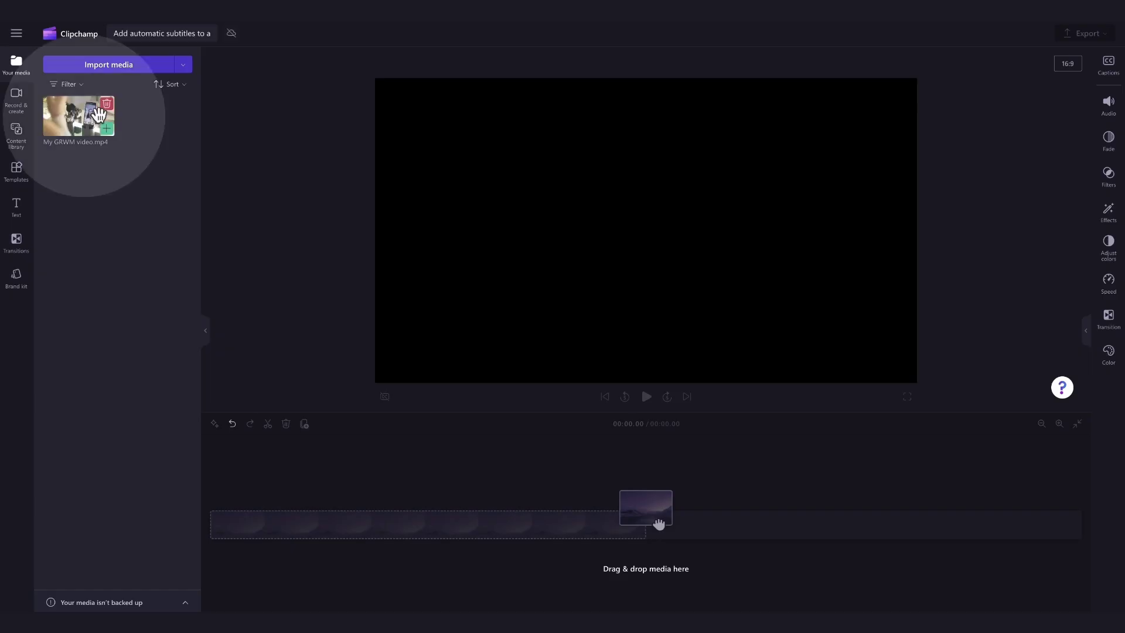
Add My GRWM video.mp4 to the timeline, preview it, and select the clip.
drag(82, 126, 261, 526)
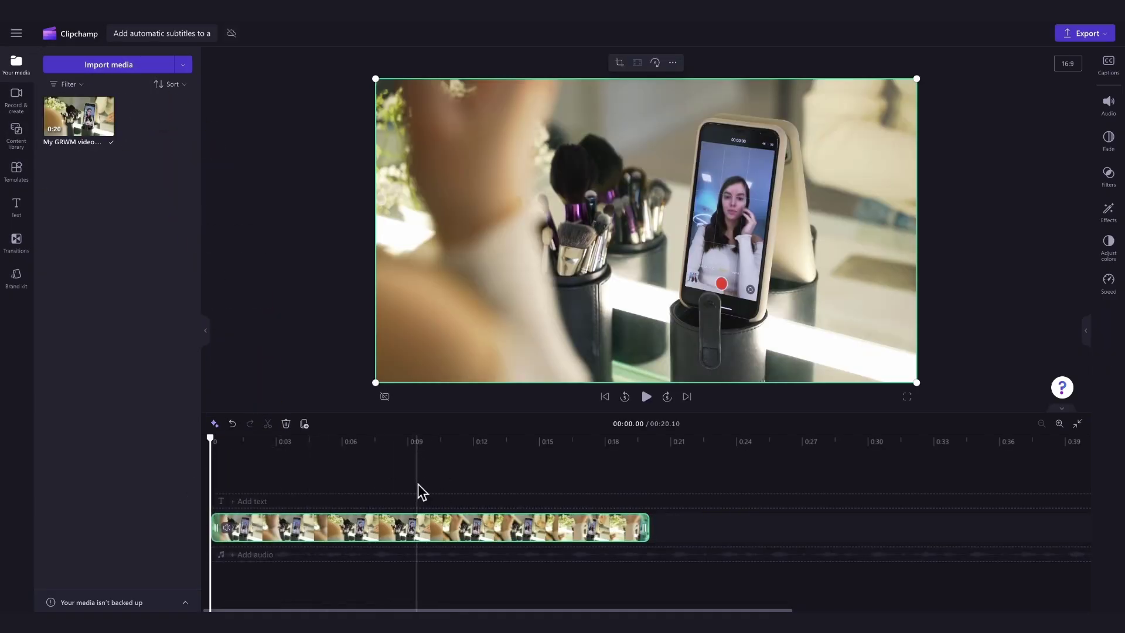
click(647, 396)
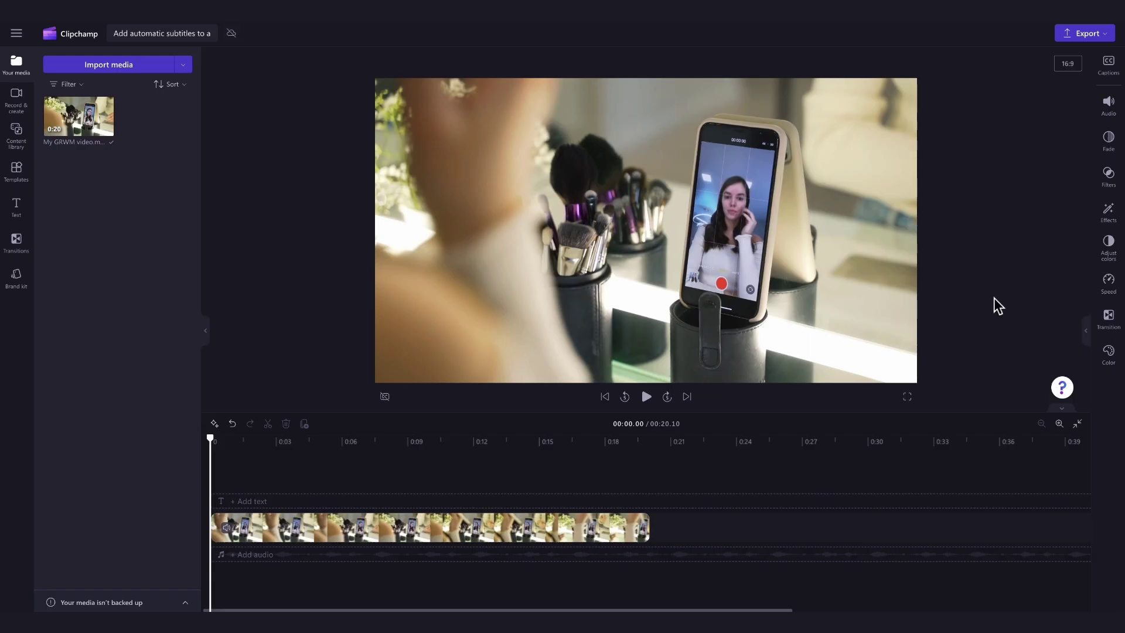
click(489, 529)
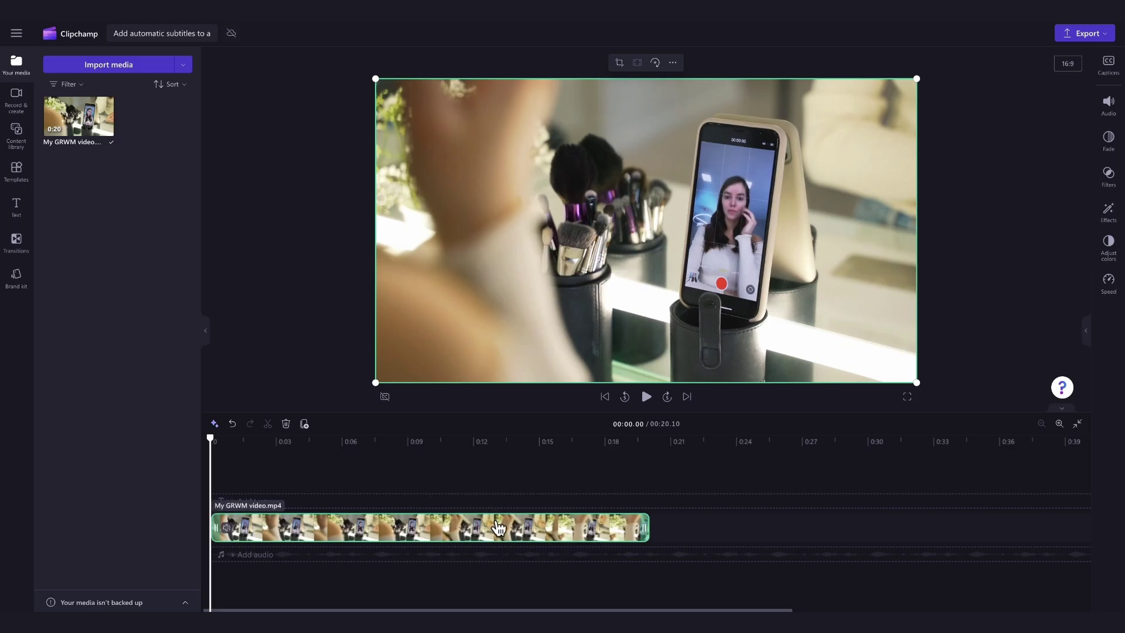
Turn on autocaptions in English (United States) with the profanity filter and transcribe the clip.
click(1114, 69)
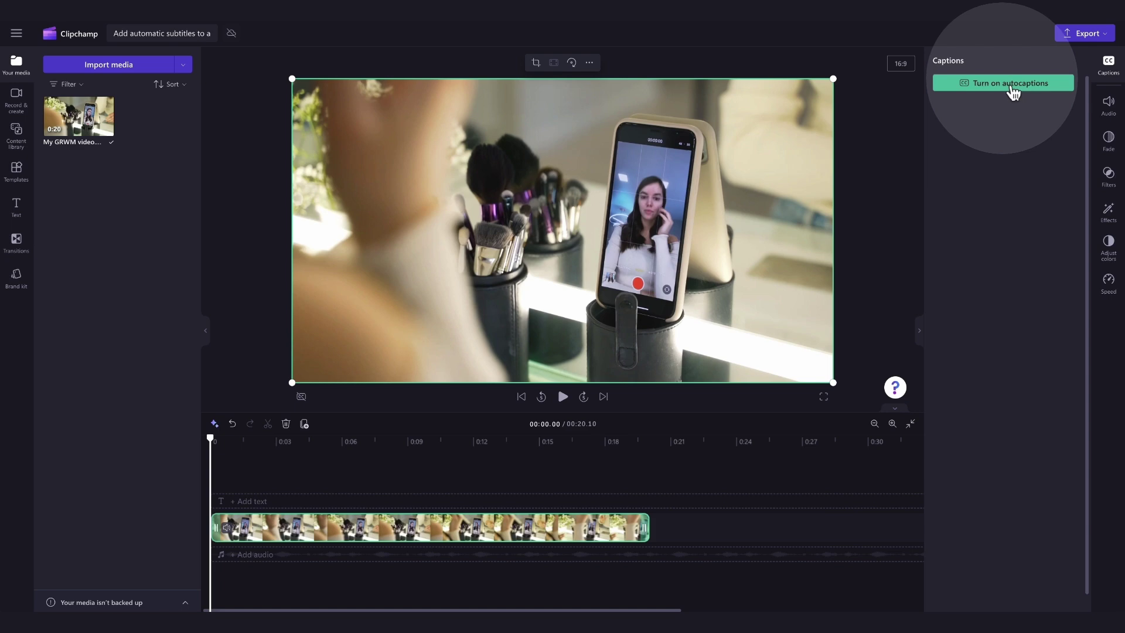
click(1012, 84)
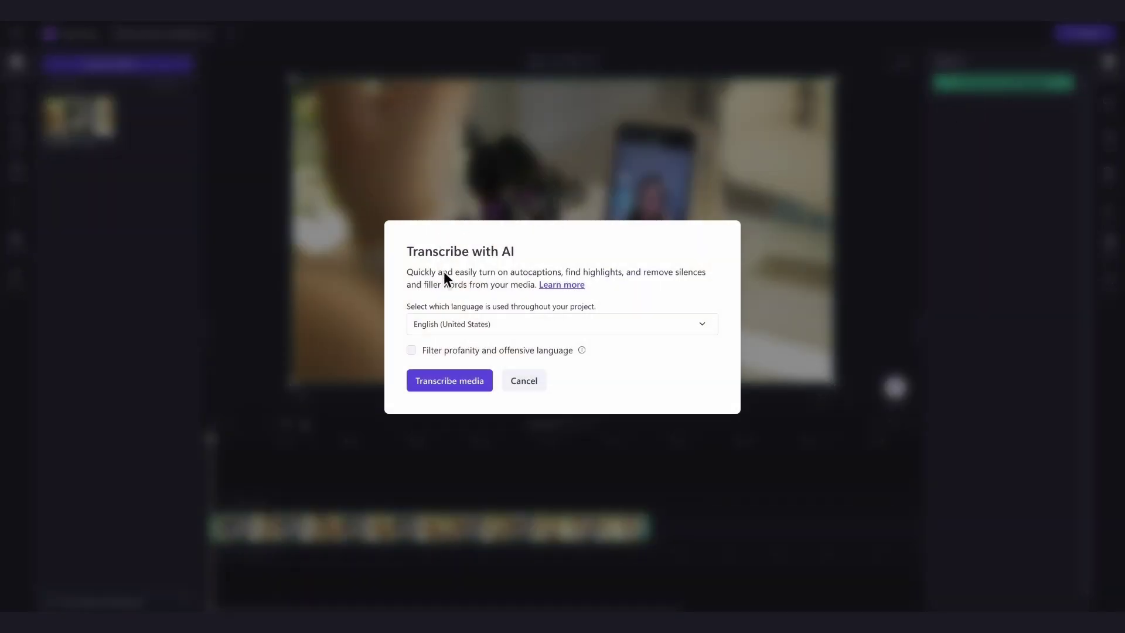
click(655, 331)
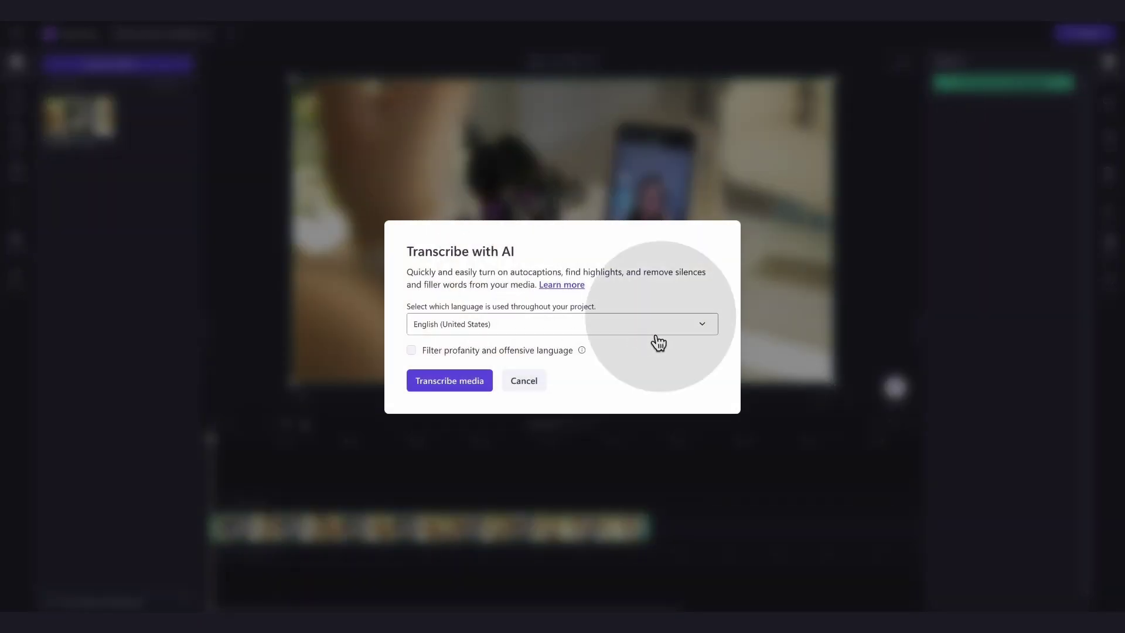
scroll(643, 432, down, 10)
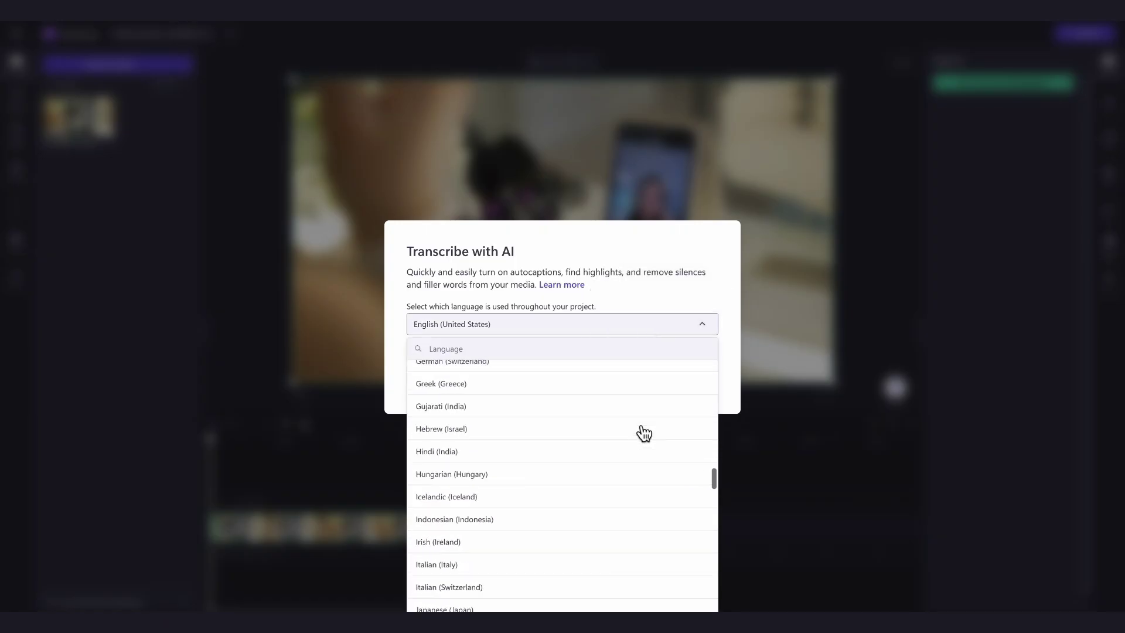
scroll(644, 433, up, 10)
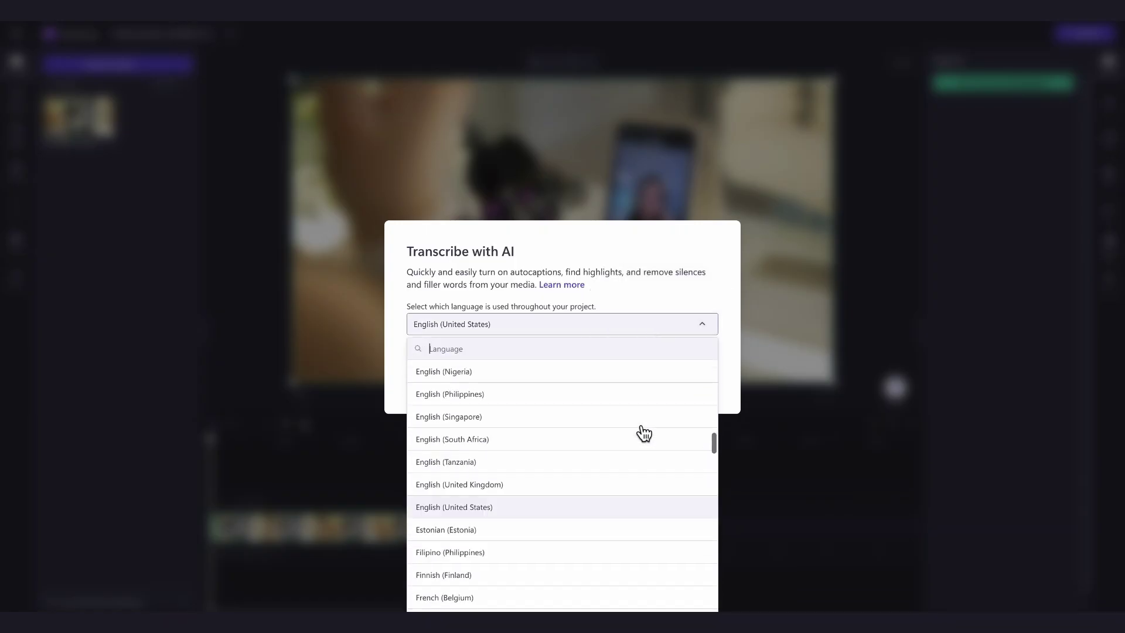
click(669, 307)
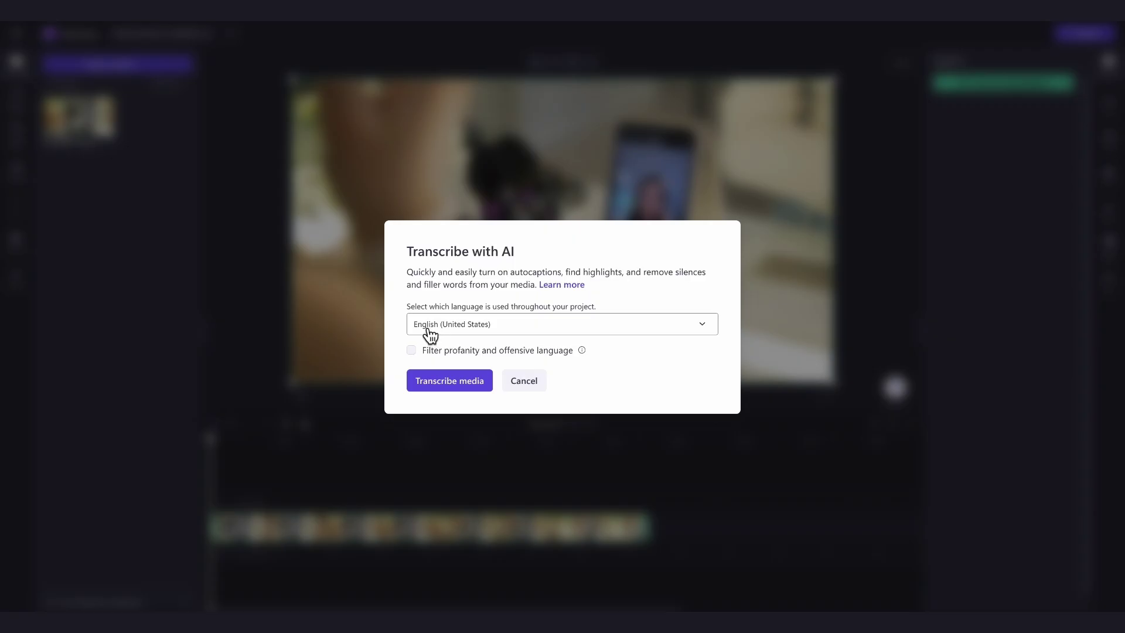
click(414, 350)
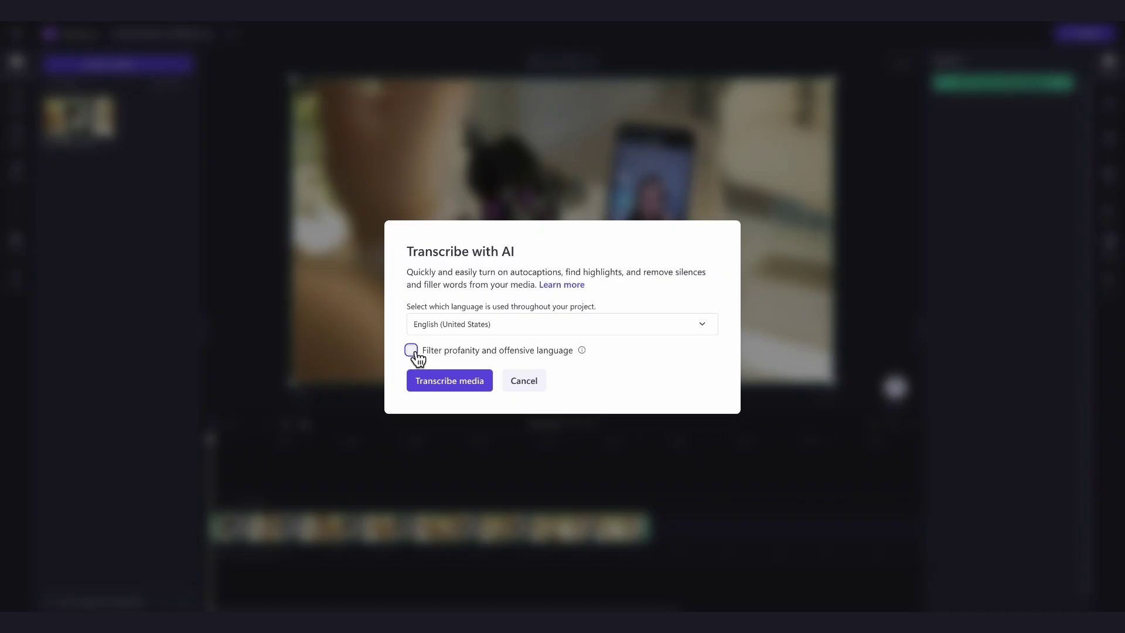
click(446, 381)
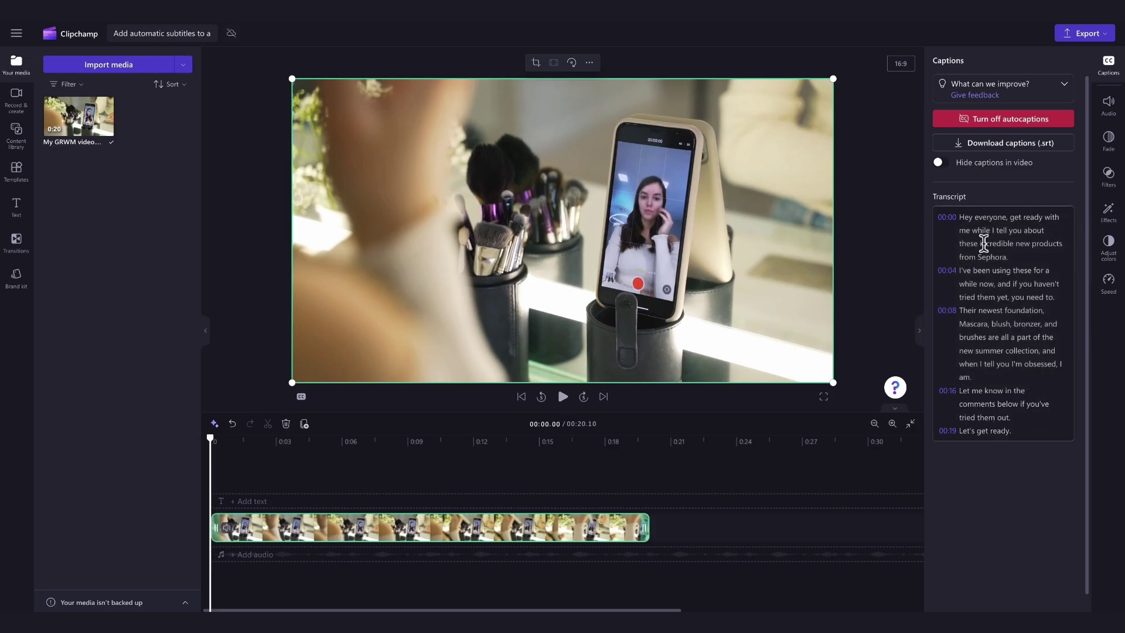
Review the captions during playback and change 'Mascara' to lowercase 'mascara' in the transcript.
click(562, 397)
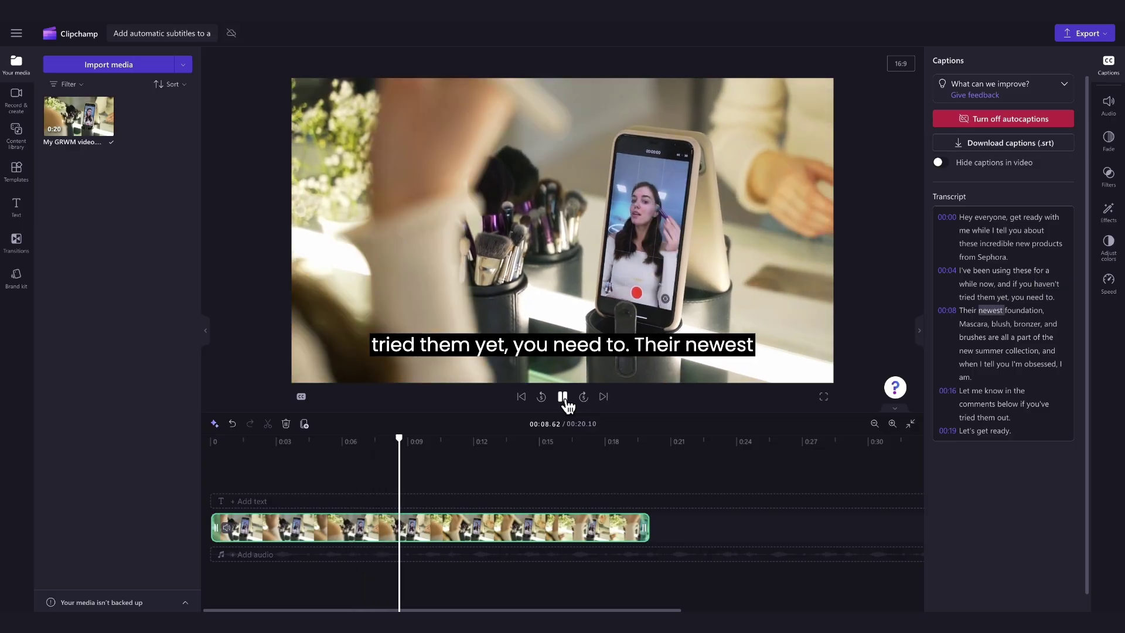
click(563, 397)
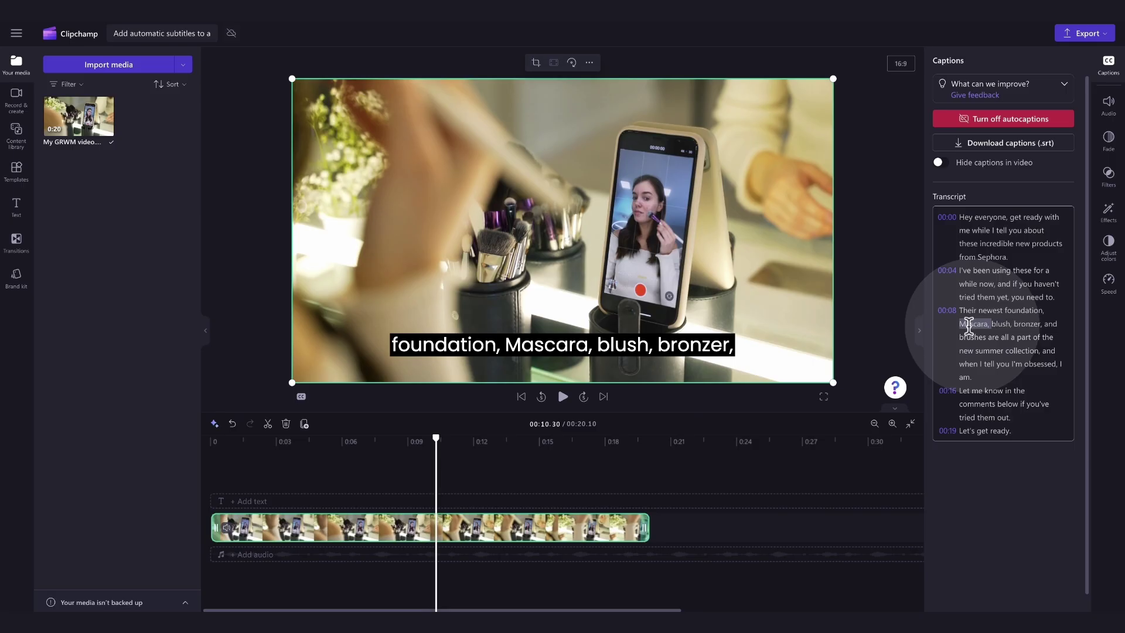
click(974, 324)
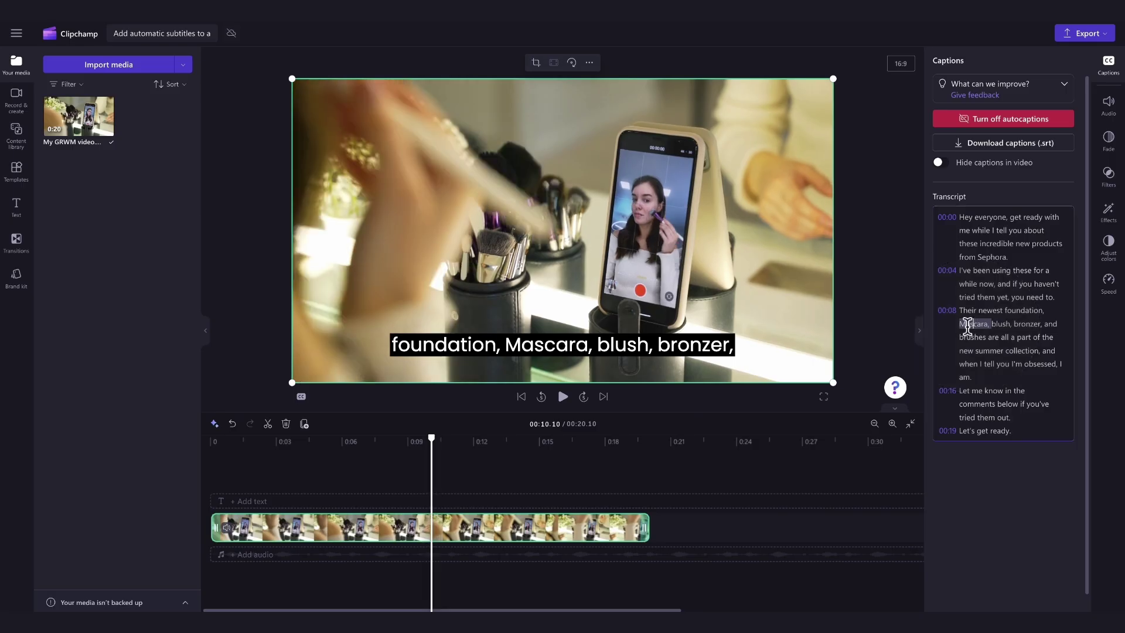
click(967, 324)
key(BackSpace)
text(m)
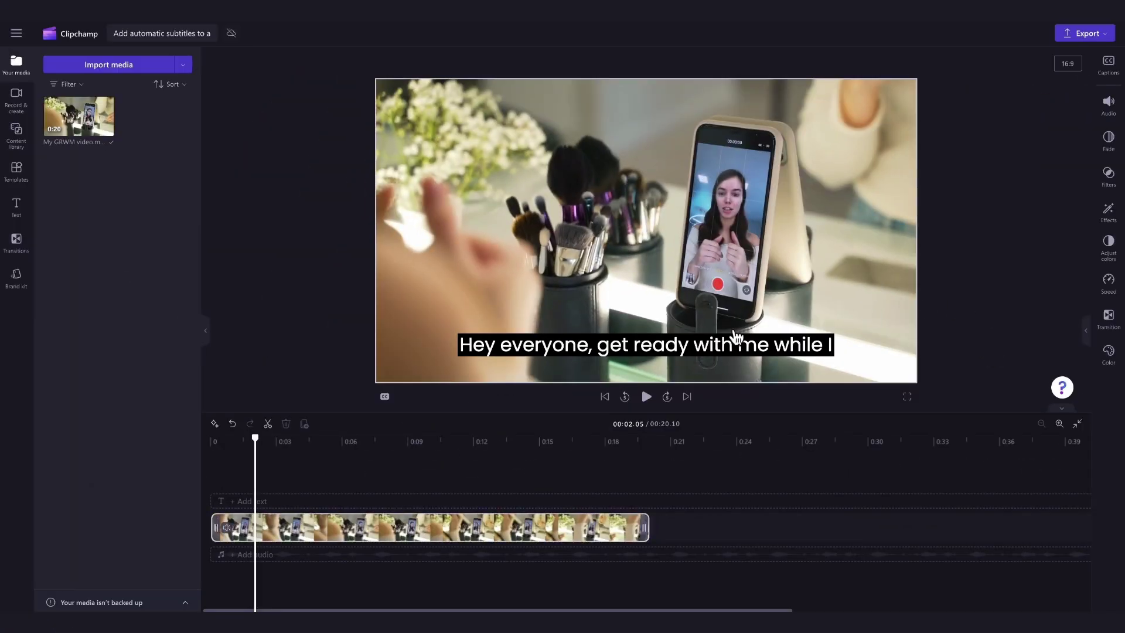
Try Shrikhand and Bebas Neue on the captions, then settle on Montserrat.
click(674, 347)
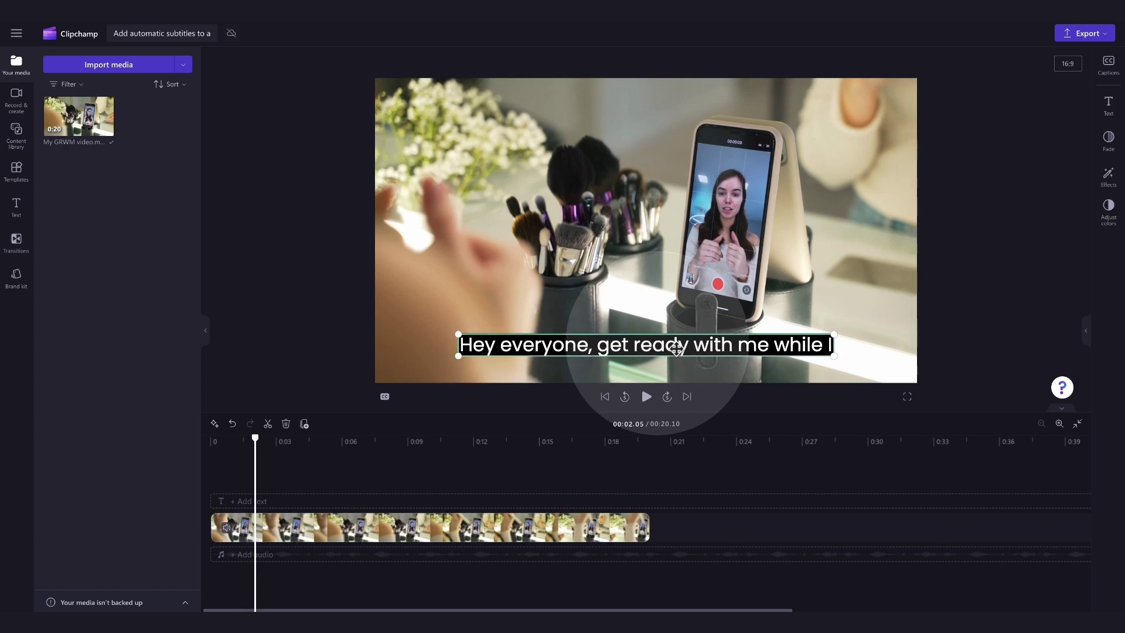
click(1109, 104)
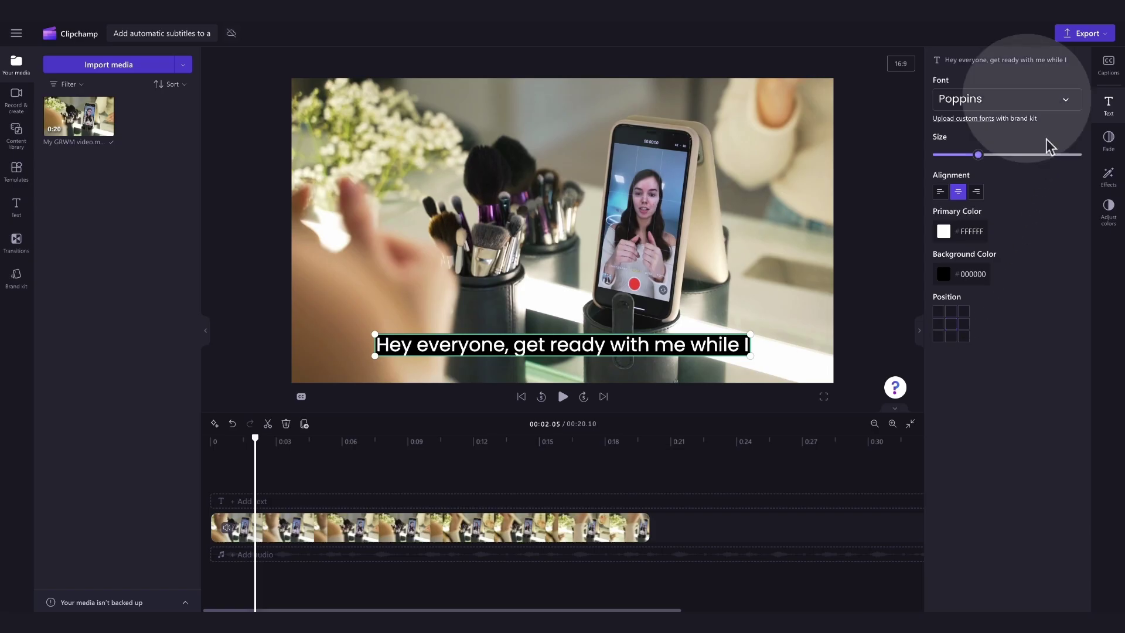
click(1047, 109)
scroll(1037, 326, down, 5)
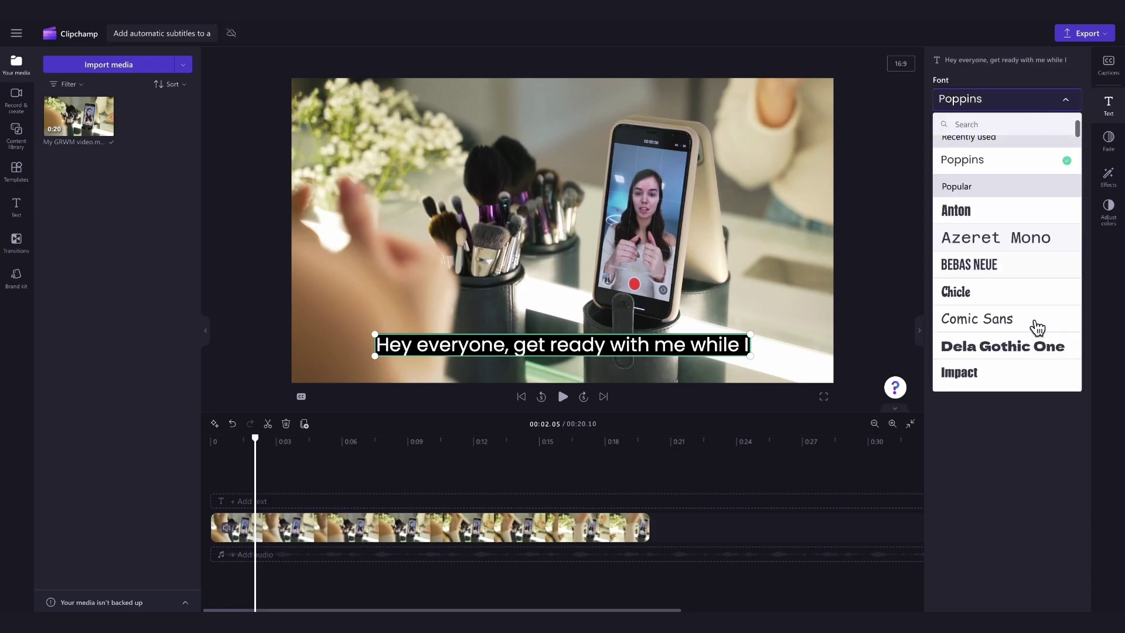
scroll(1041, 327, down, 2)
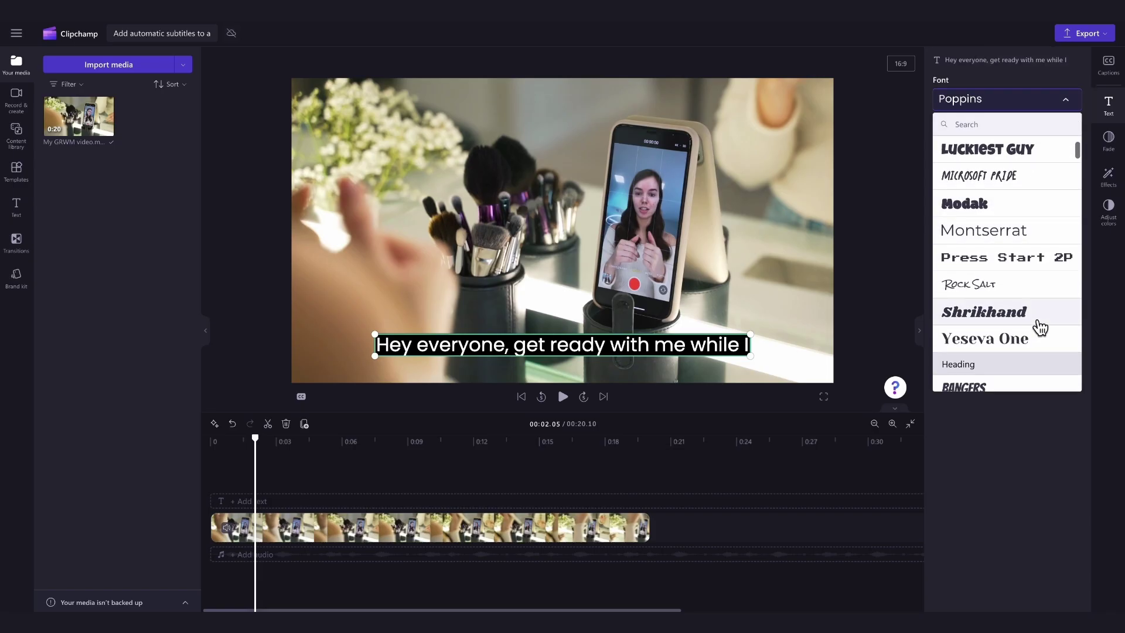
click(1035, 316)
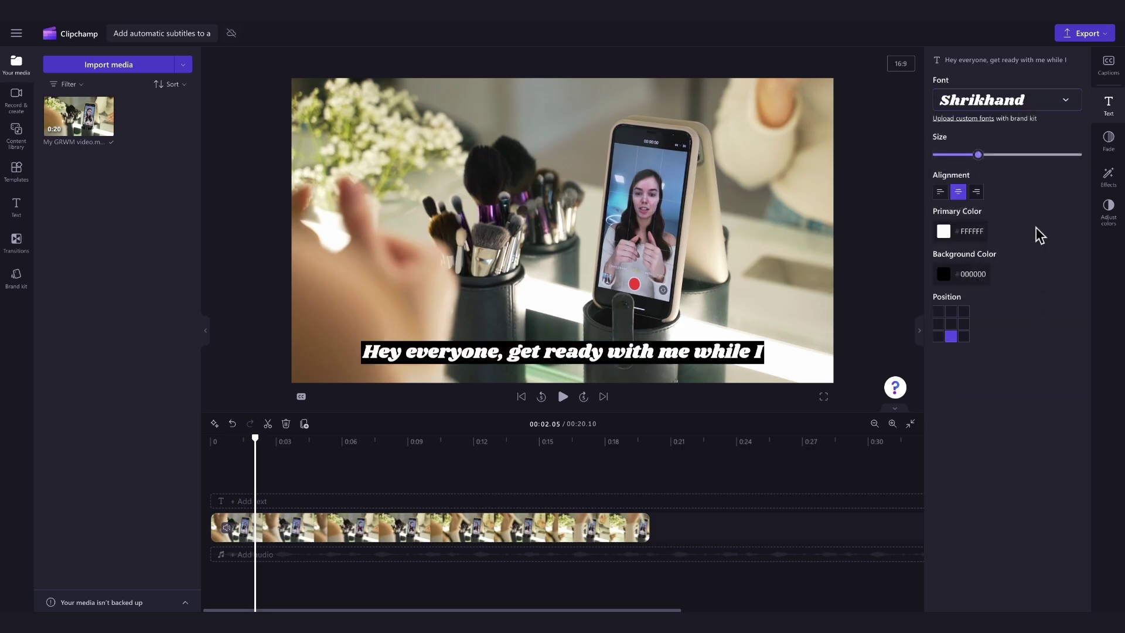
click(1027, 107)
click(1039, 351)
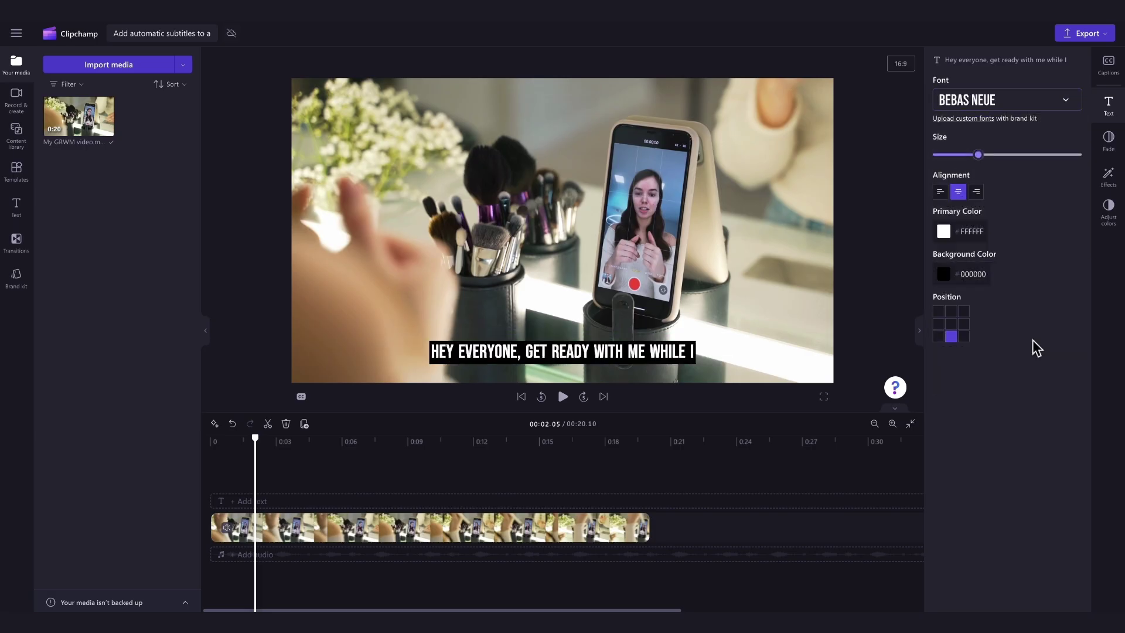
click(1030, 108)
scroll(1029, 352, down, 5)
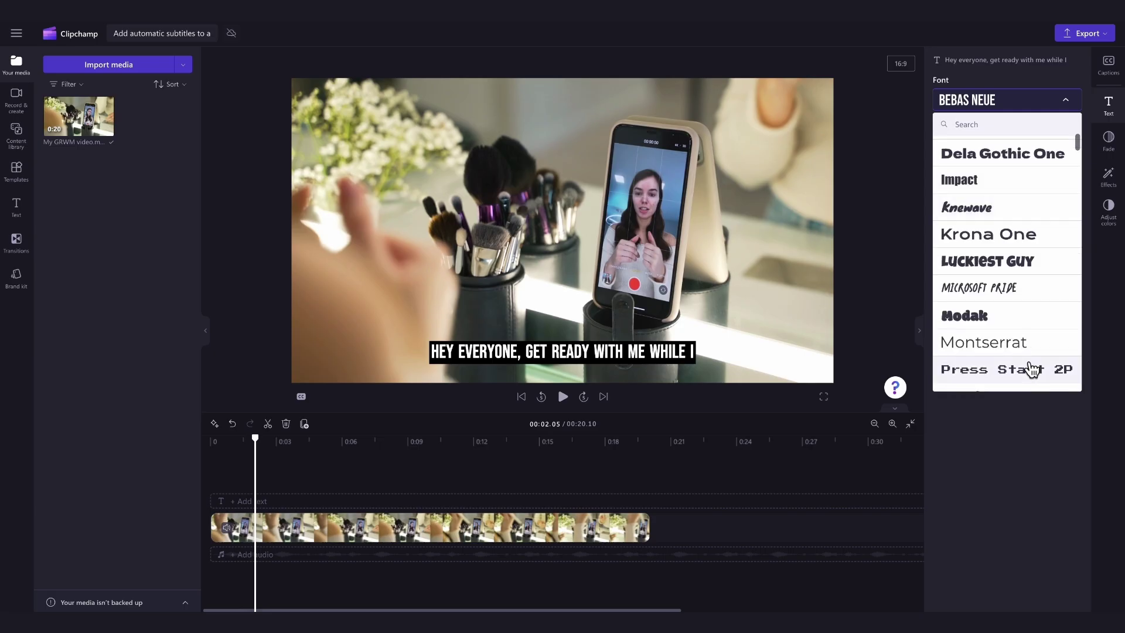
click(1026, 298)
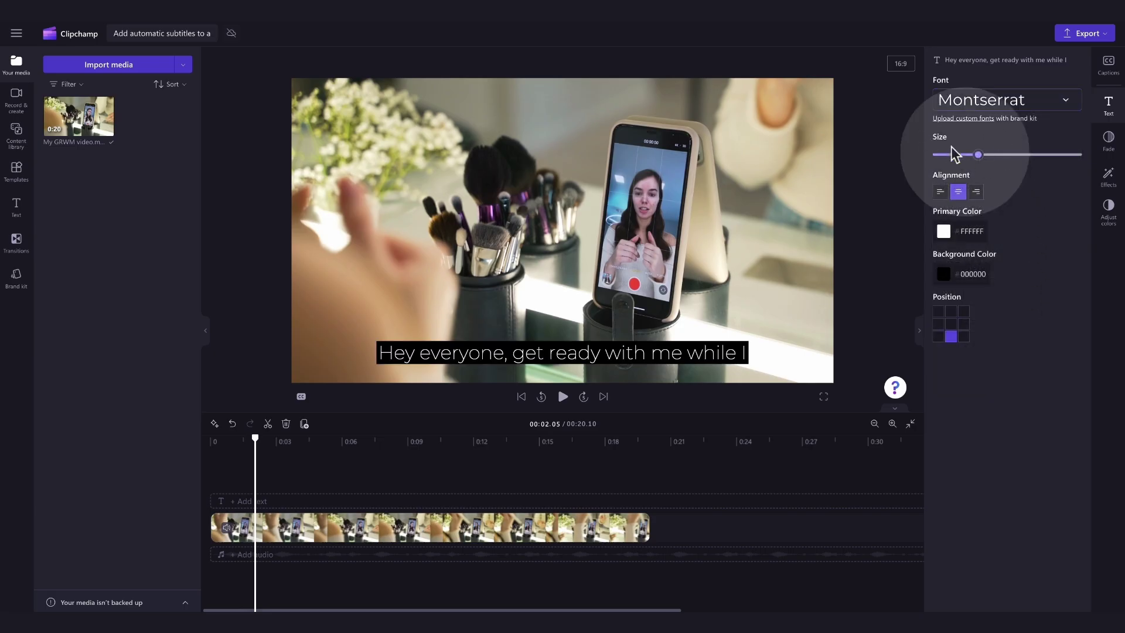
Shrink the caption text slightly and set its alignment to centre.
drag(1002, 164, 971, 167)
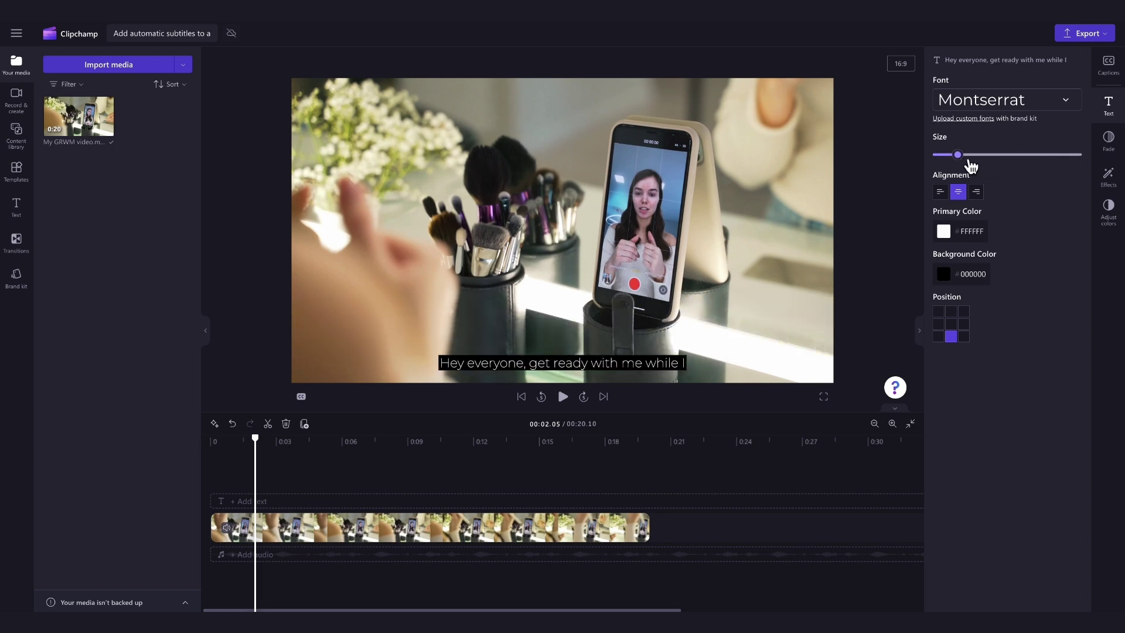
click(940, 191)
click(976, 191)
click(958, 191)
click(940, 192)
click(958, 192)
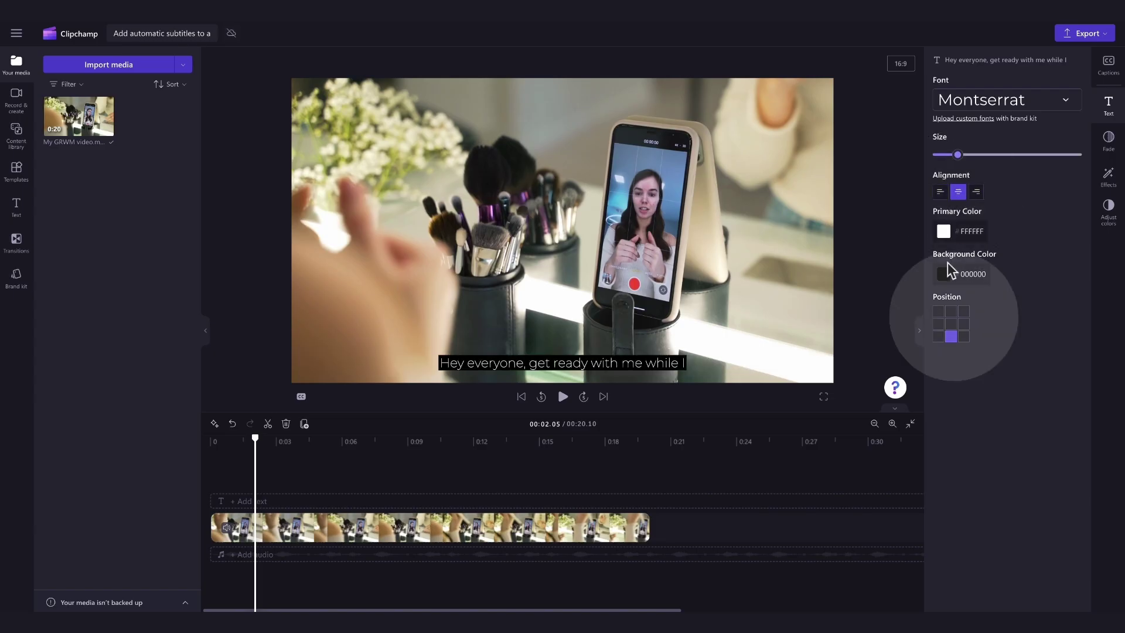
Position the caption at bottom centre and nudge it slightly up.
click(951, 311)
click(964, 311)
click(950, 324)
click(938, 323)
click(951, 336)
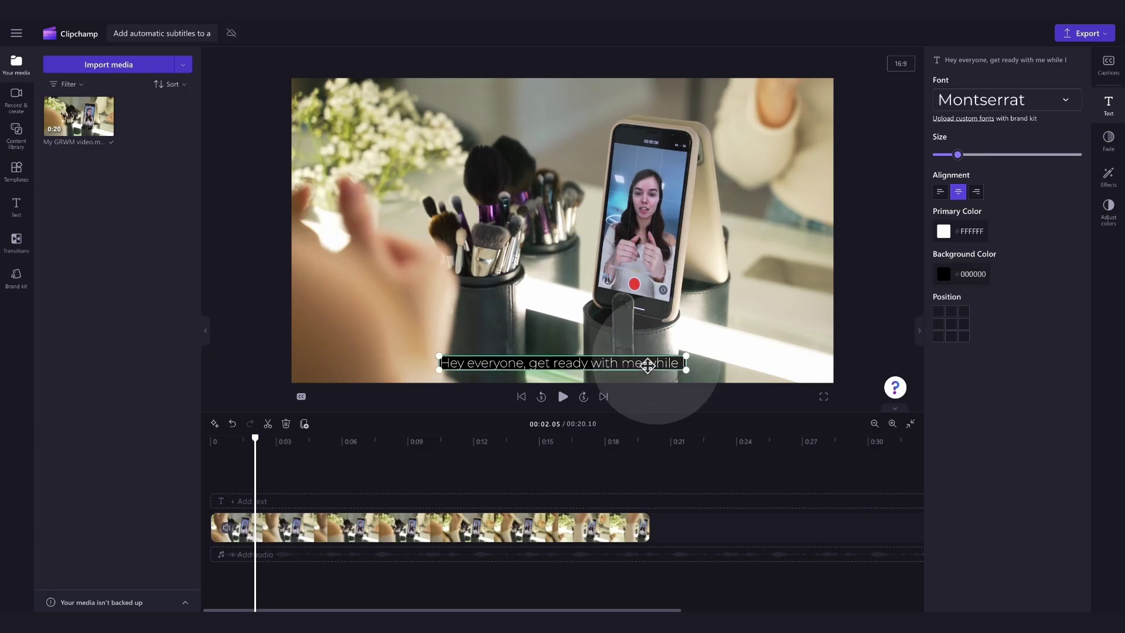
mouse_move(647, 368)
mouse_down()
mouse_move(711, 289)
mouse_move(562, 220)
mouse_move(457, 249)
mouse_move(586, 323)
mouse_move(705, 226)
mouse_move(591, 284)
mouse_move(638, 364)
mouse_up()
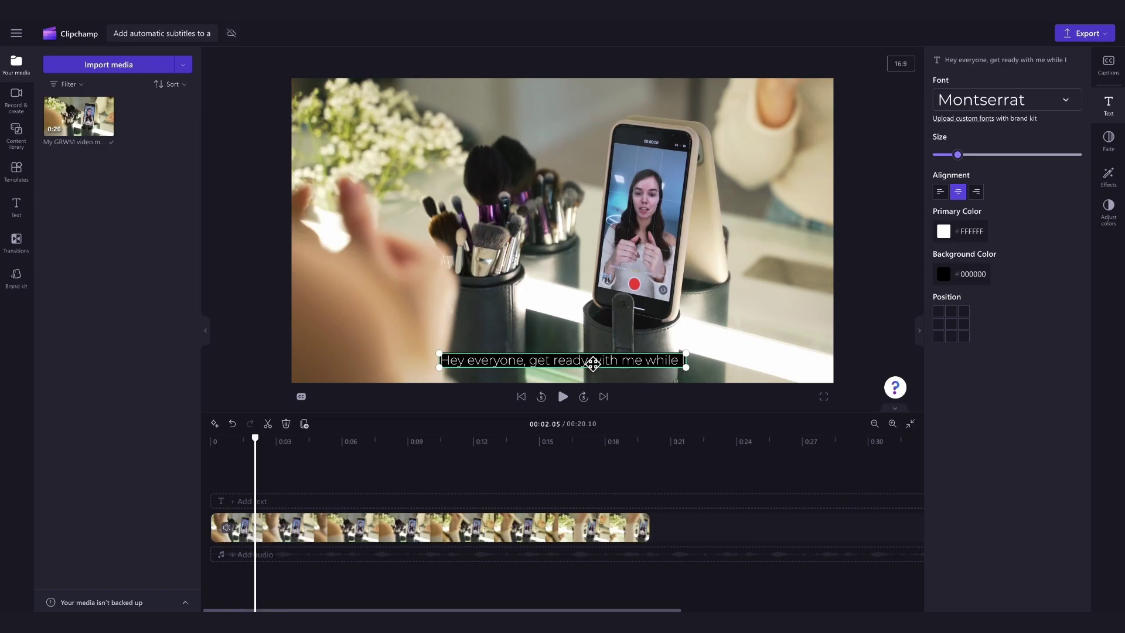
Set the caption text colour to black #000000 and its background to white #FFFFFF.
click(965, 240)
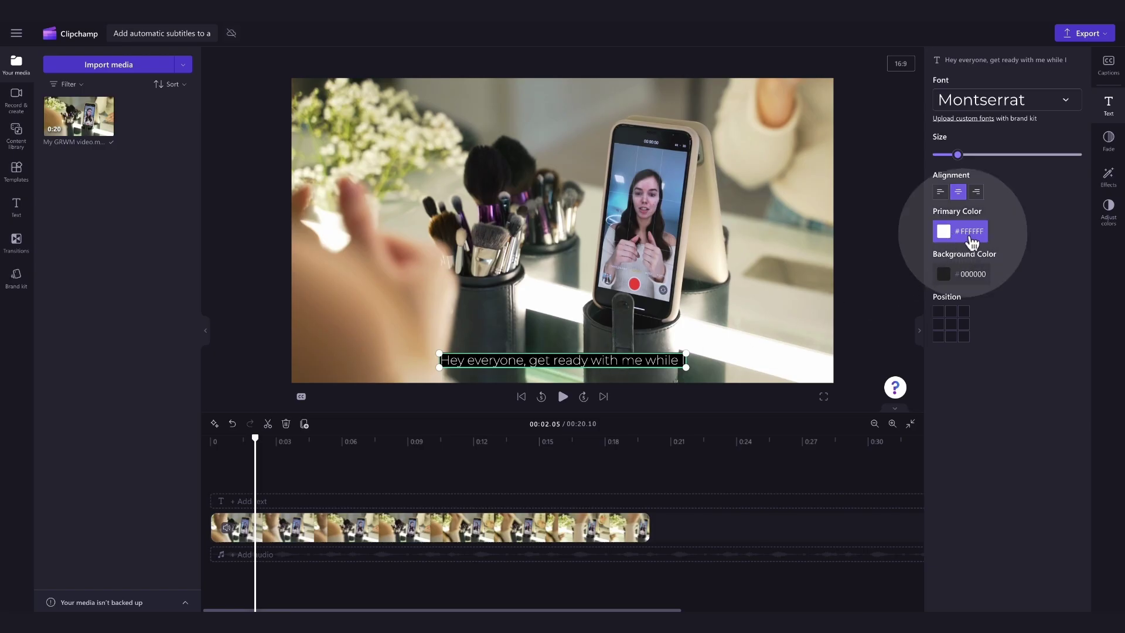
click(967, 240)
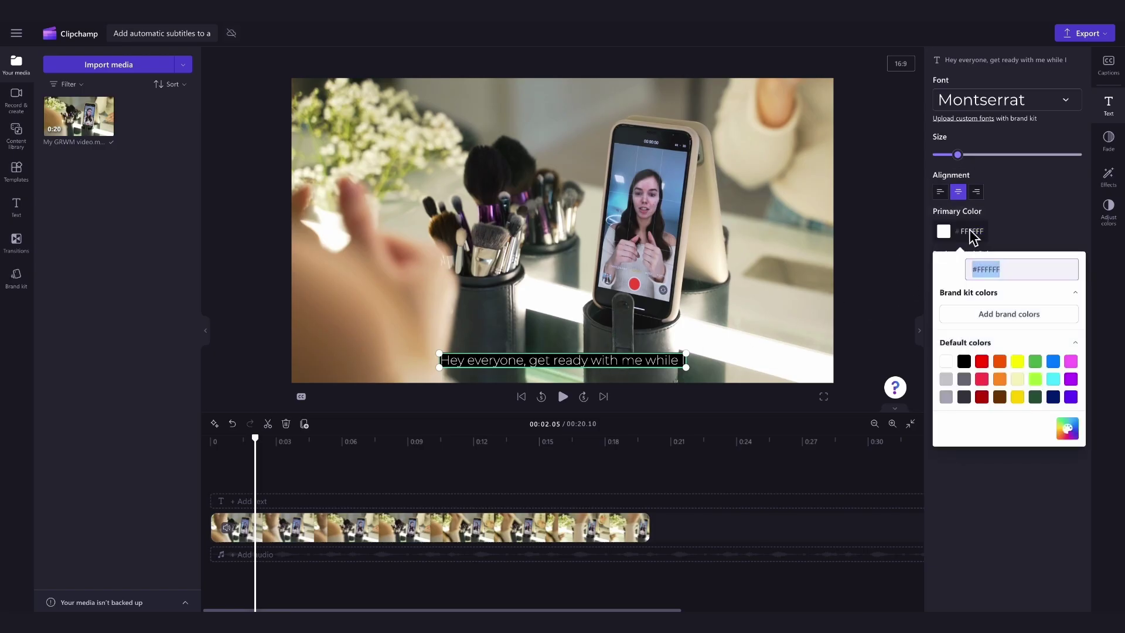
drag(1004, 273, 998, 273)
click(1067, 429)
drag(1060, 329, 938, 394)
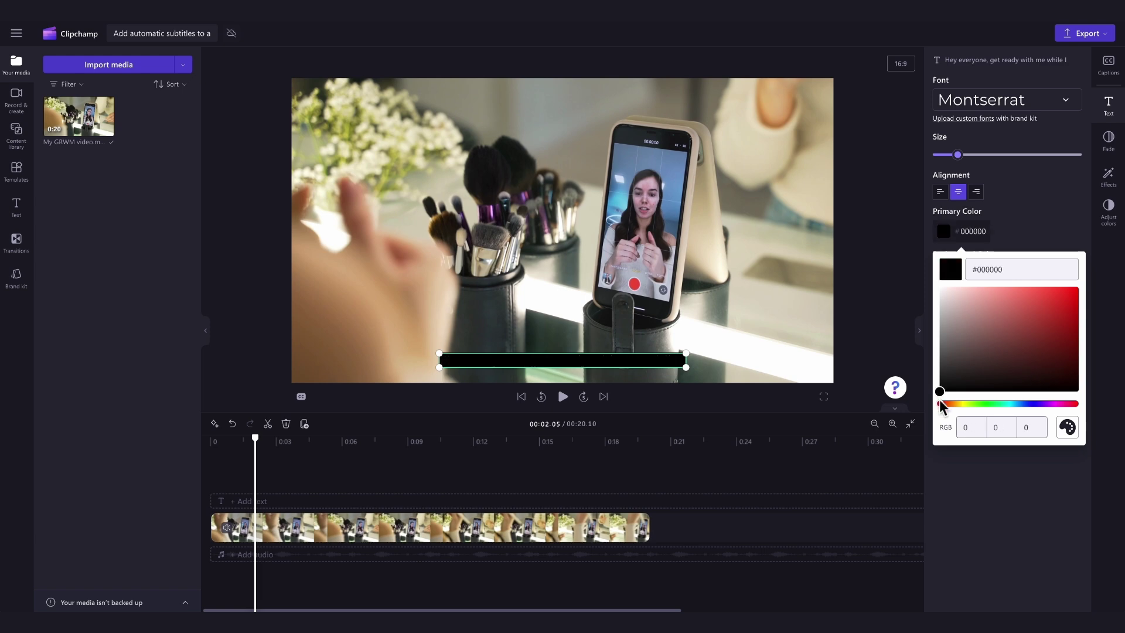
click(1046, 237)
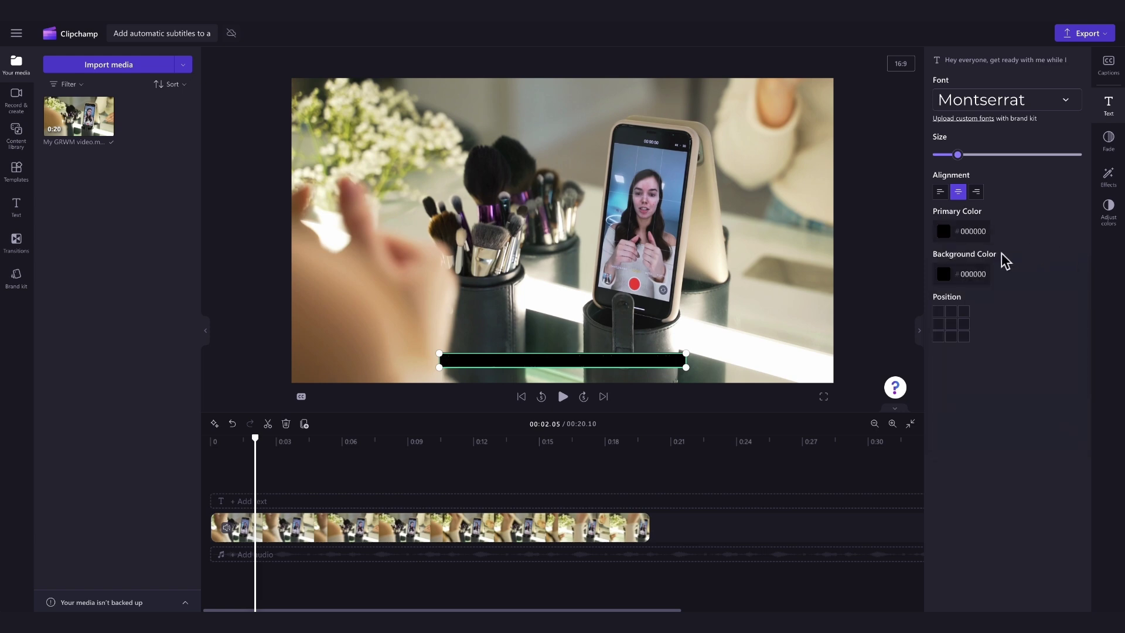
click(945, 274)
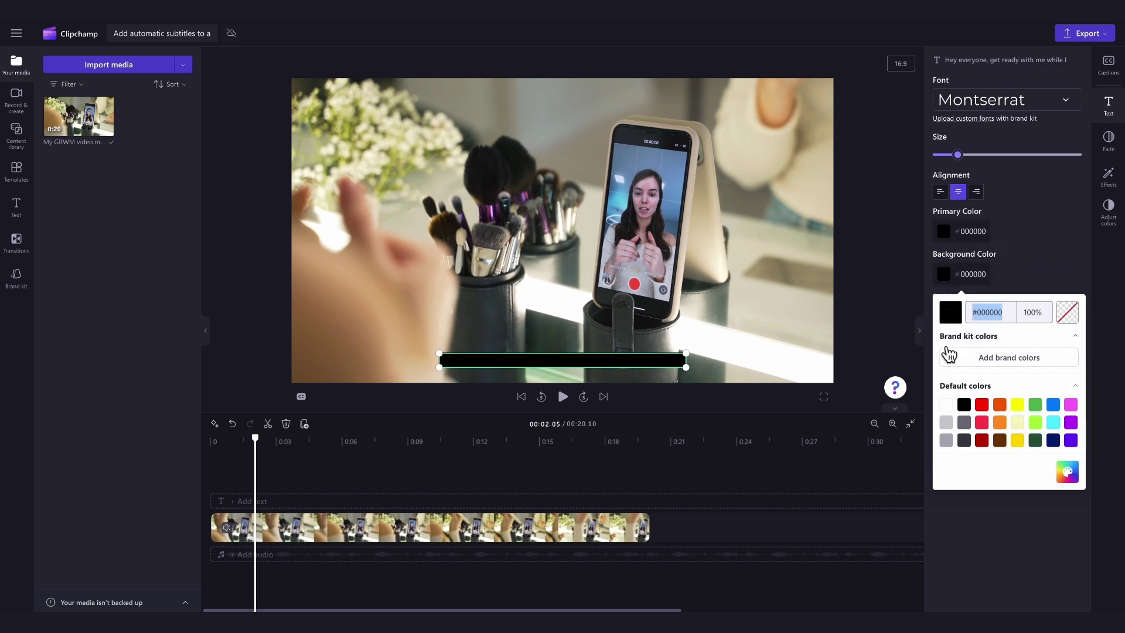
click(947, 406)
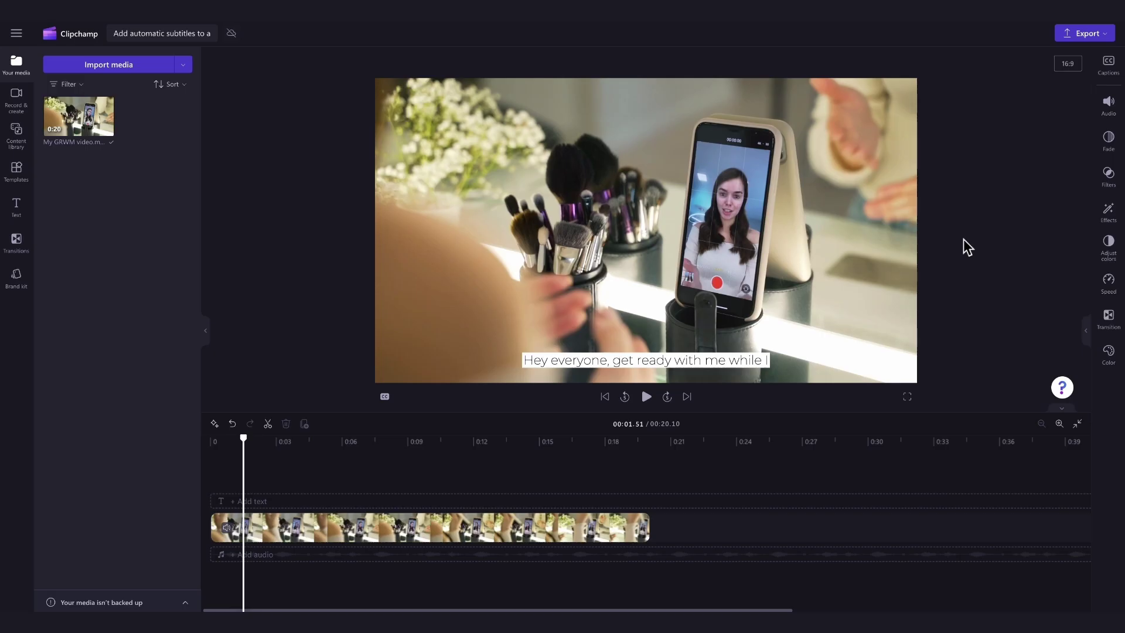
Download the captions as 'Add automatic subtitles to a video.srt' and pause the preview.
click(1115, 70)
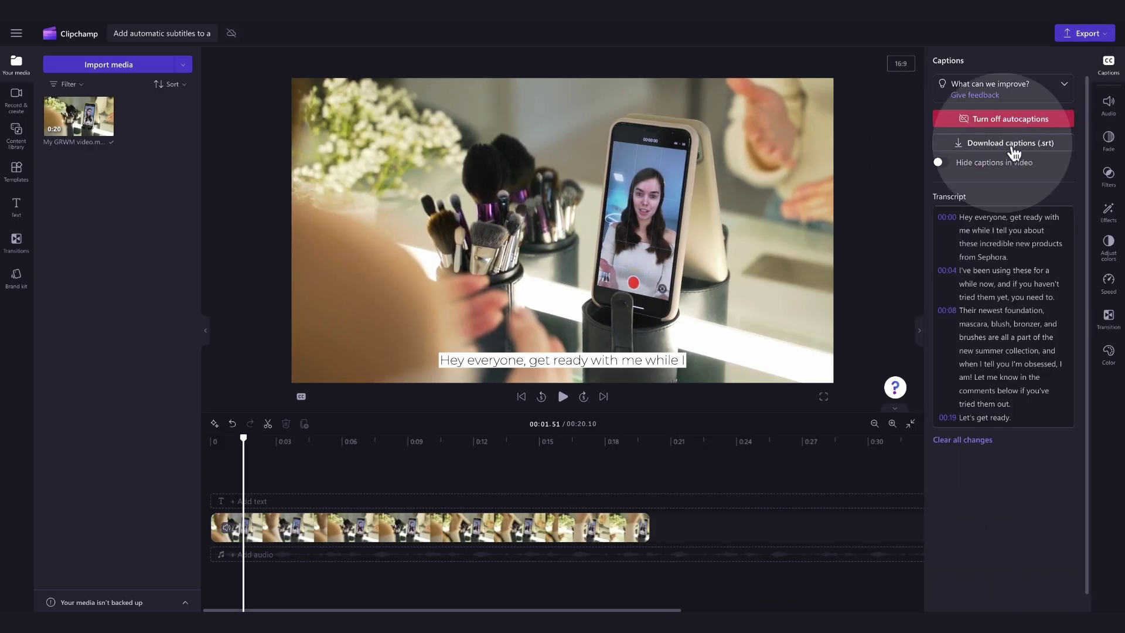
click(1002, 146)
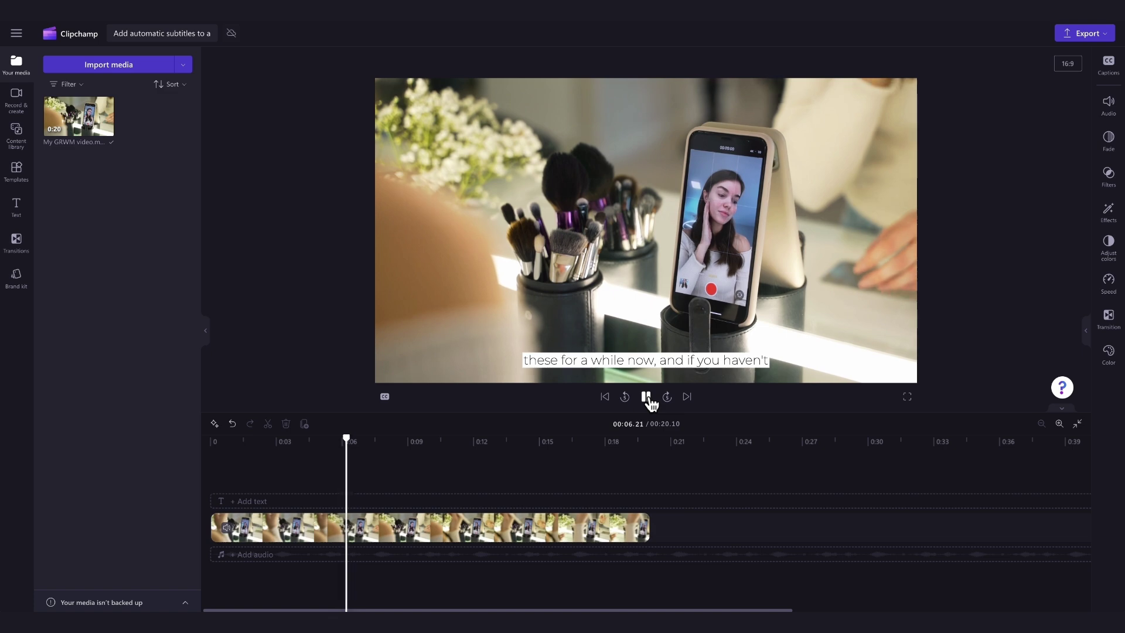
click(647, 397)
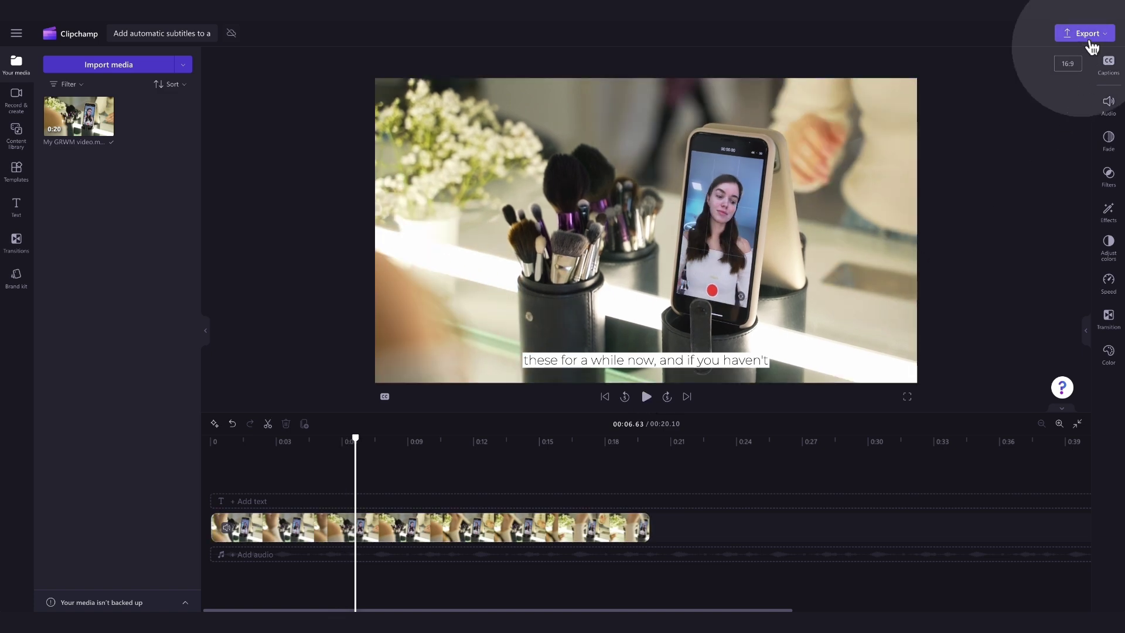
Export the video at 1080p and save it to the computer.
click(1090, 35)
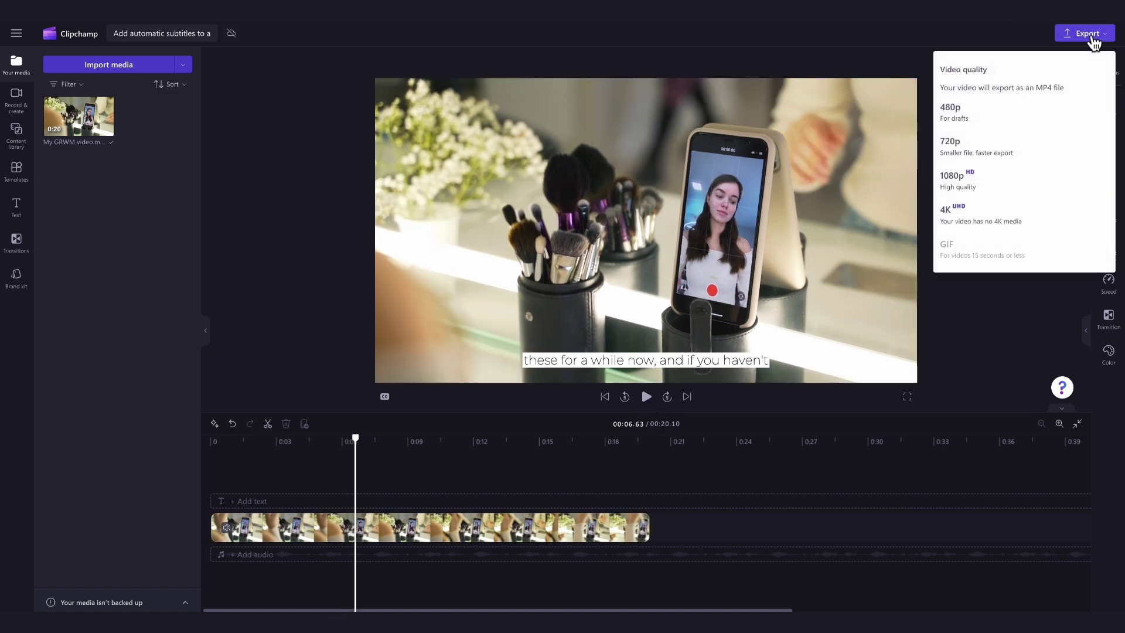
click(980, 179)
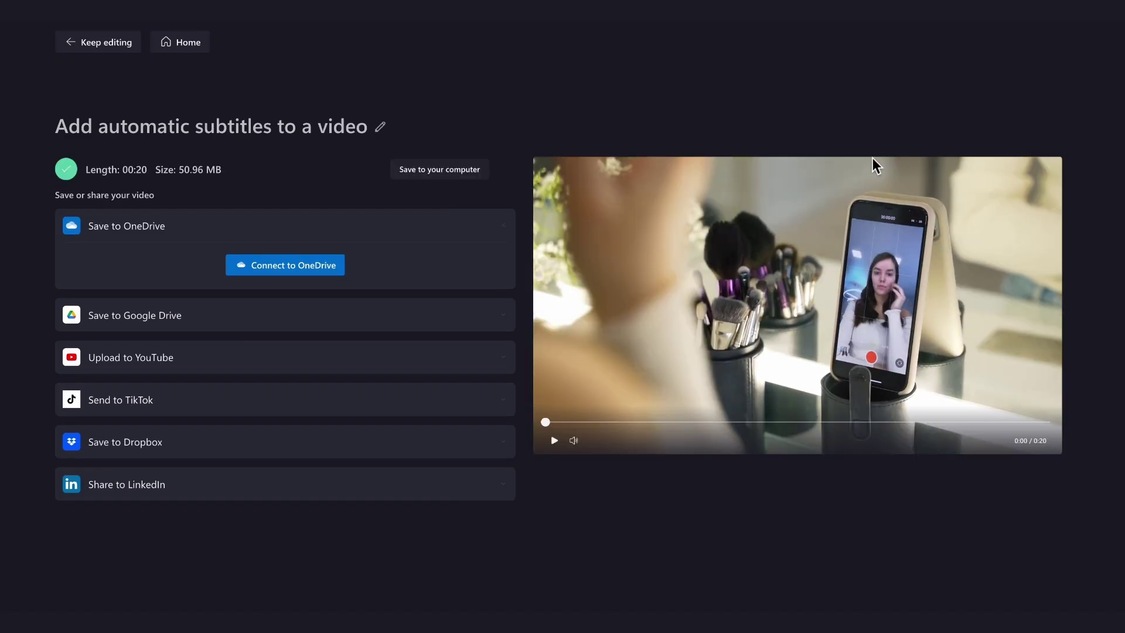
click(434, 171)
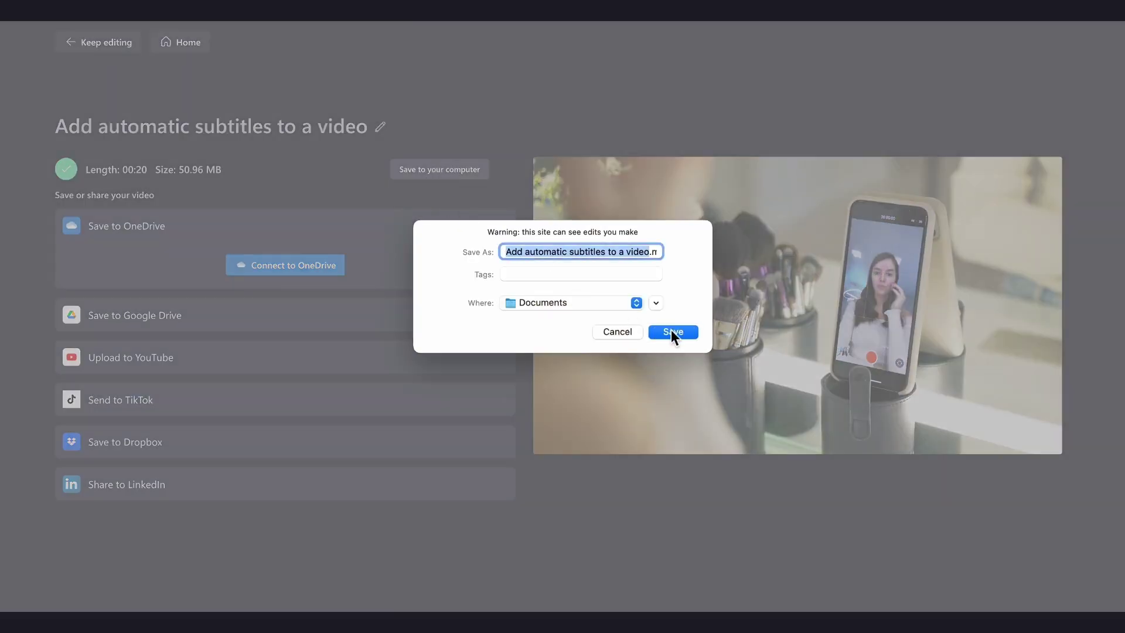